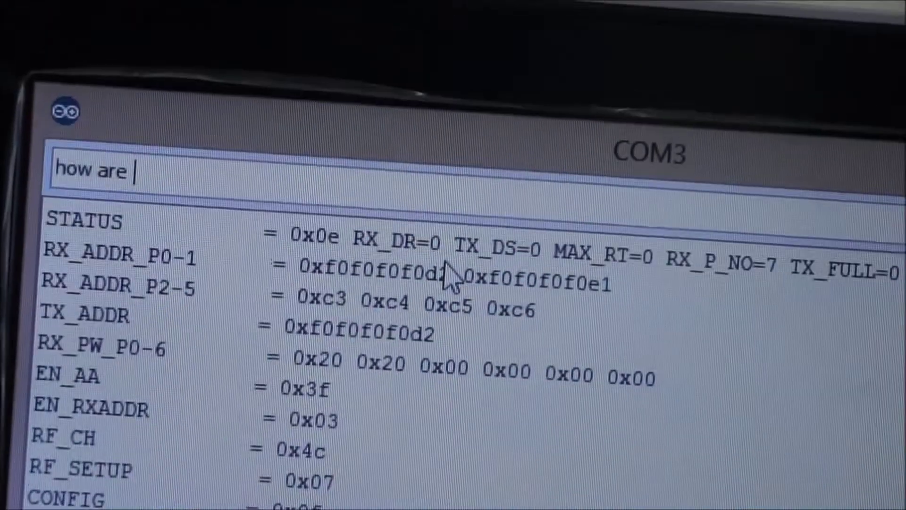
text(you )
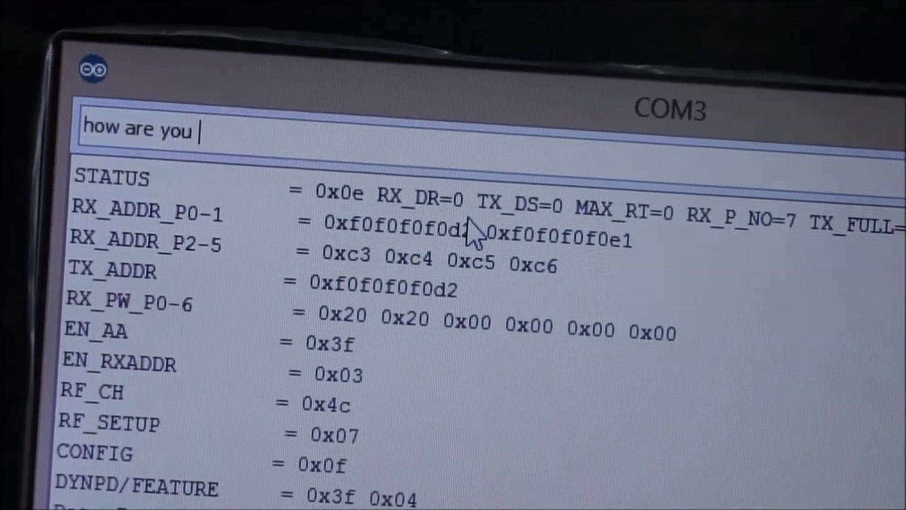
text(saicharam?)
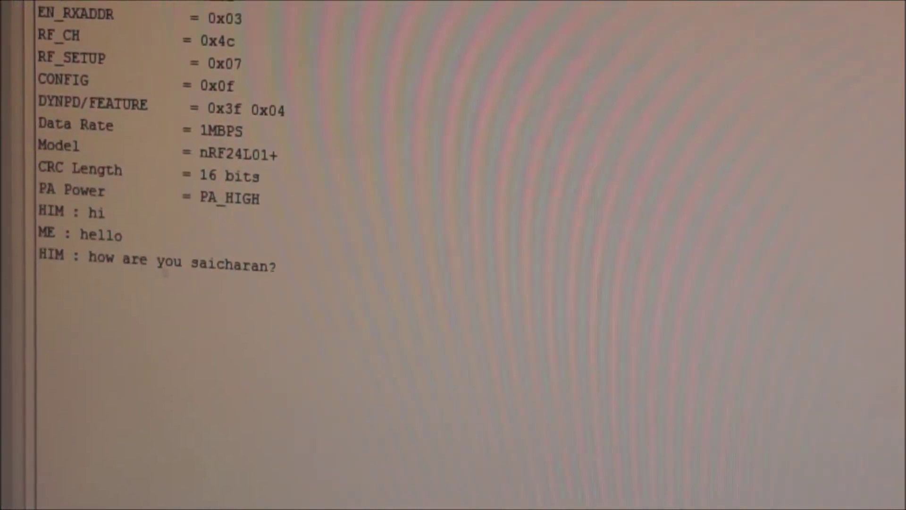
text(im fine...n u?)
Send the reply "im fine...n u?" from the Serial Monitor to the other node.
key(Return)
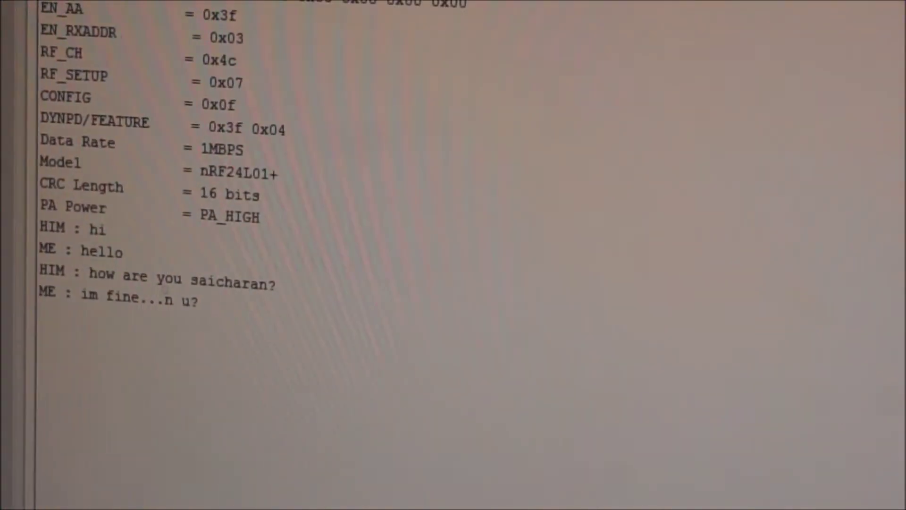